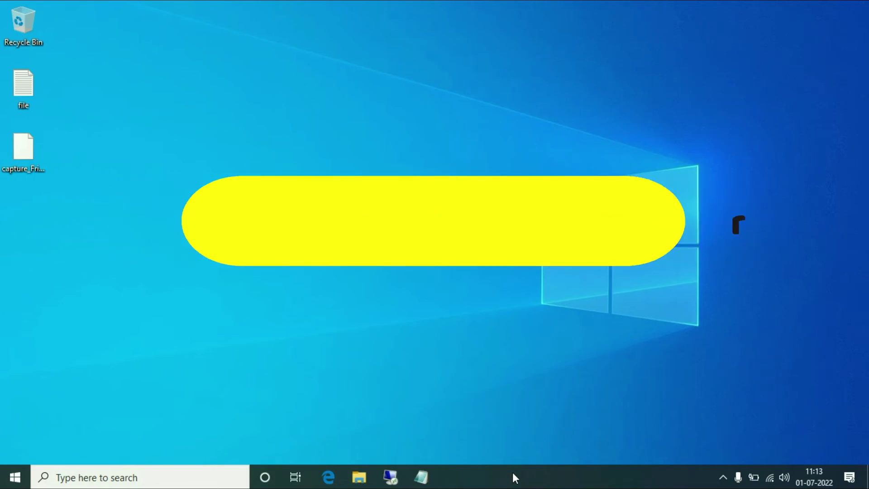
Launch Task Manager from the taskbar and expand it to show all processes
right_click(512, 472)
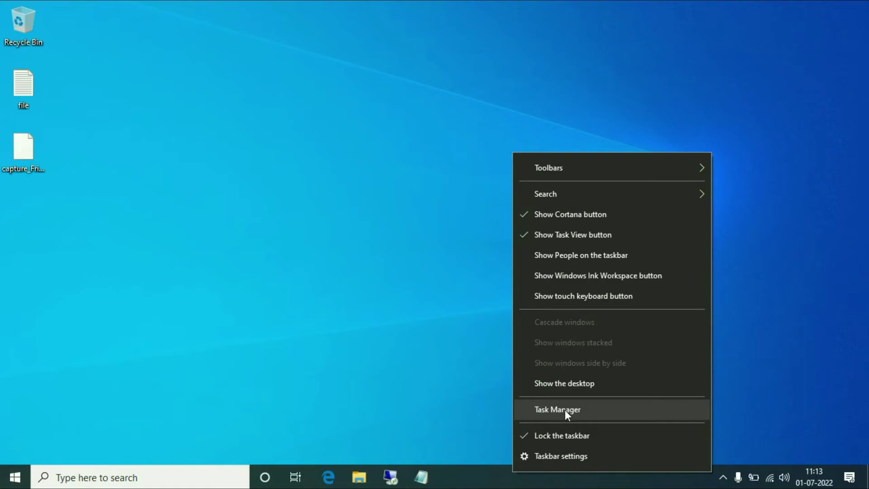
left_click(567, 410)
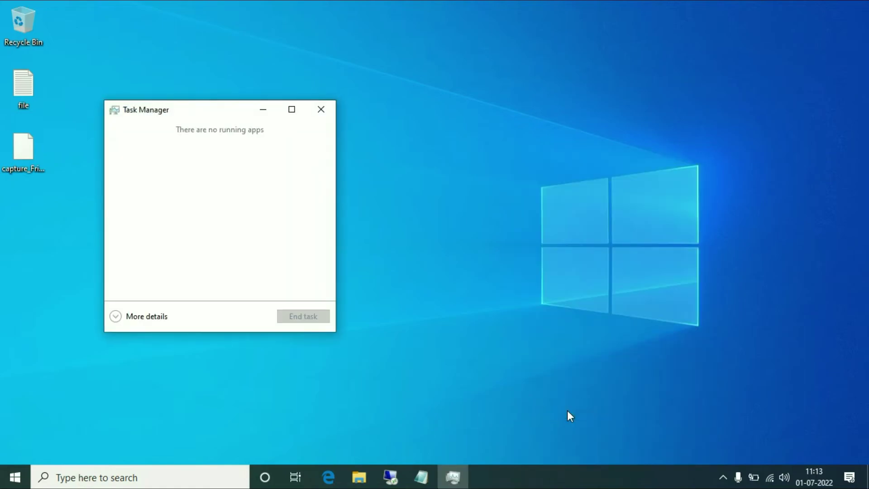
left_click(117, 316)
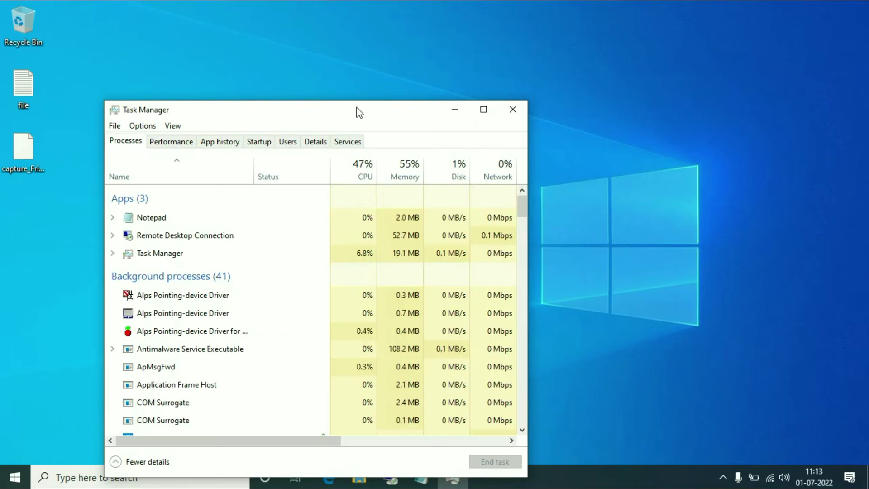
left_click_drag(358, 111, 586, 40)
scroll(417, 248, "down", 5)
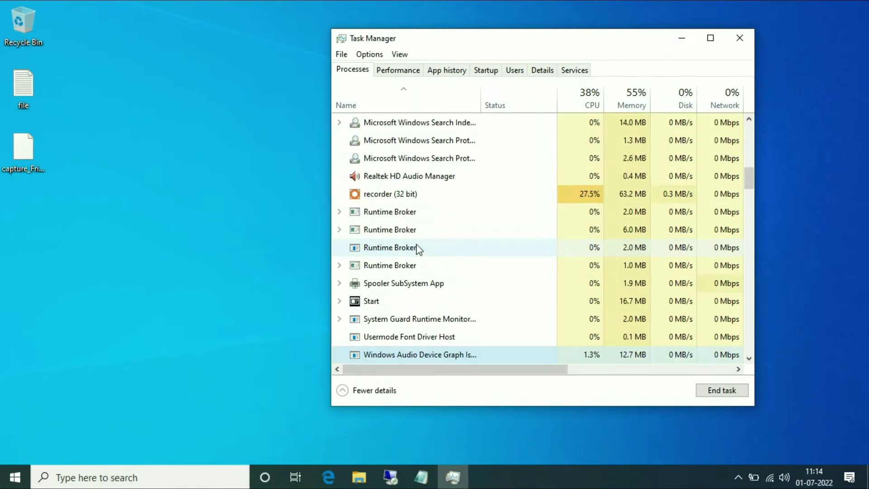
scroll(417, 248, "down", 2)
scroll(417, 249, "down", 3)
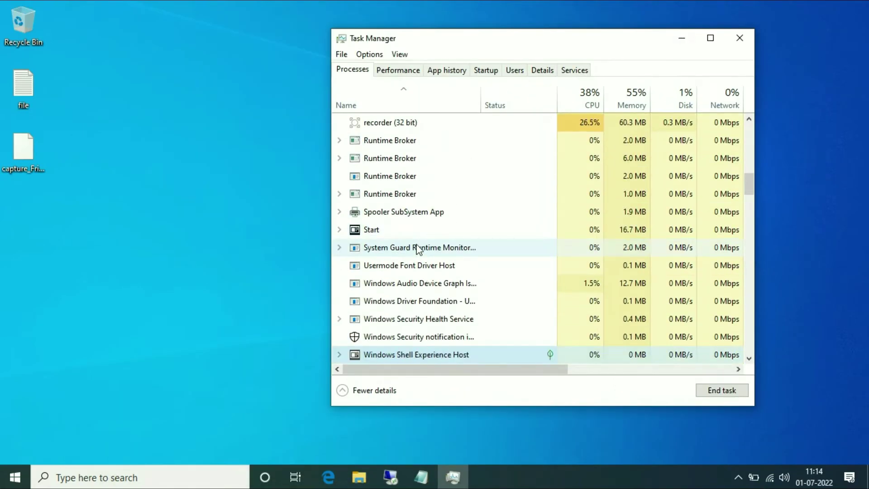
scroll(417, 249, "down", 4)
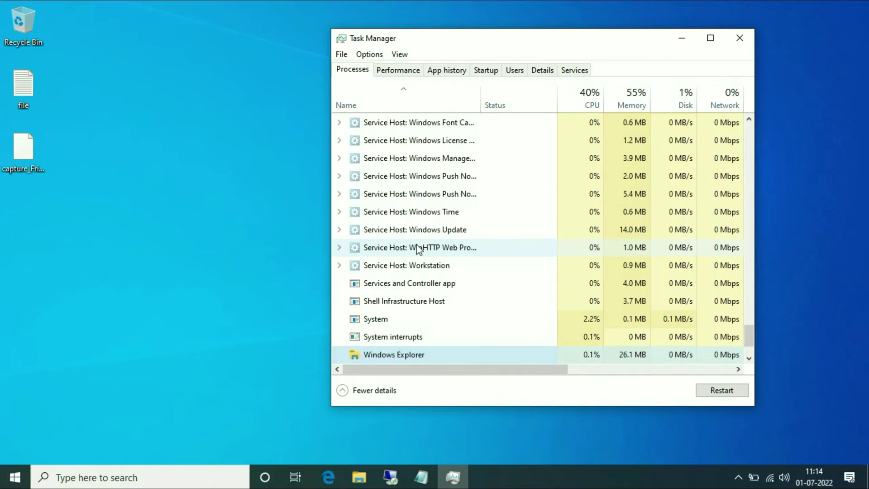
scroll(437, 306, "down", 2)
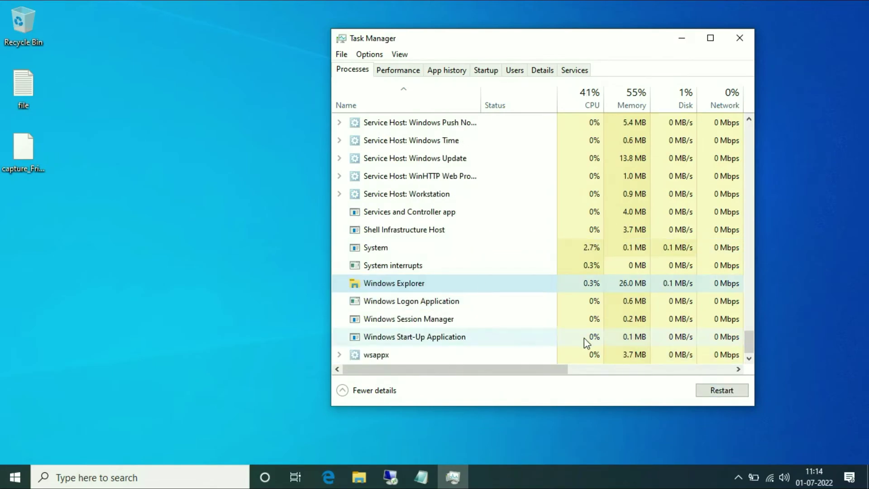
Restart the Windows Explorer process and close Task Manager
left_click(721, 391)
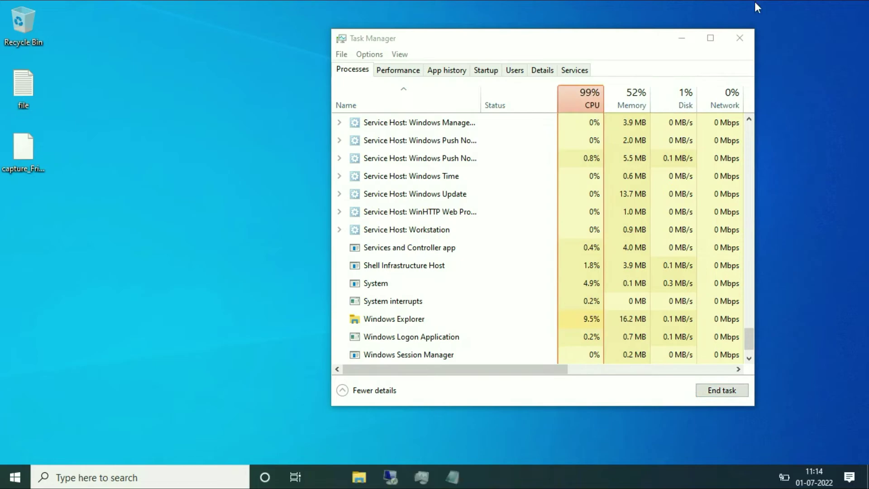
left_click(740, 38)
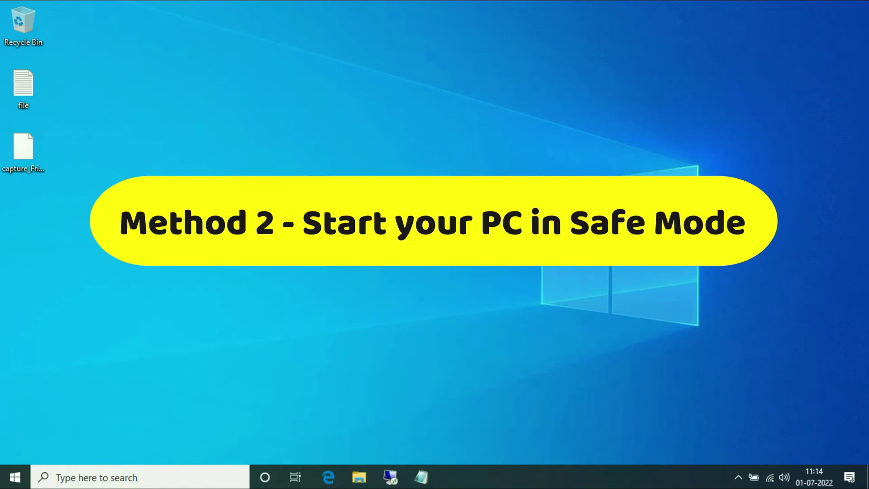
Run msconfig as a new task from Task Manager's File menu
right_click(571, 474)
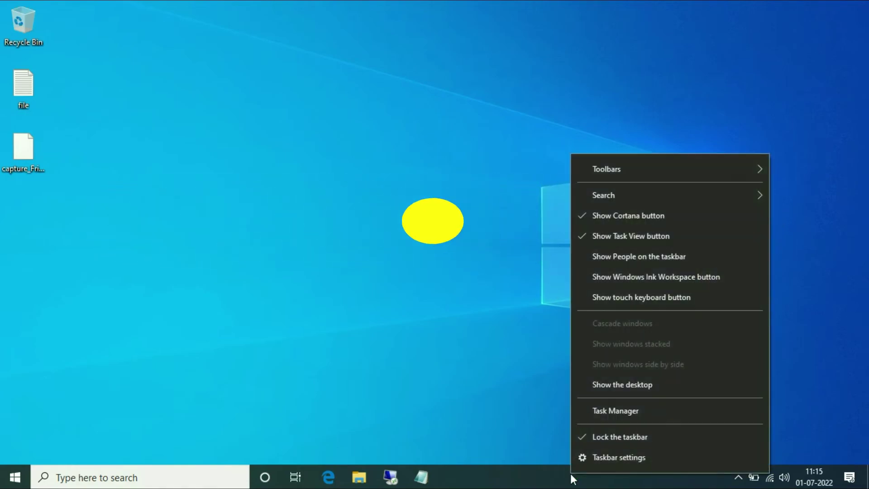
left_click(625, 408)
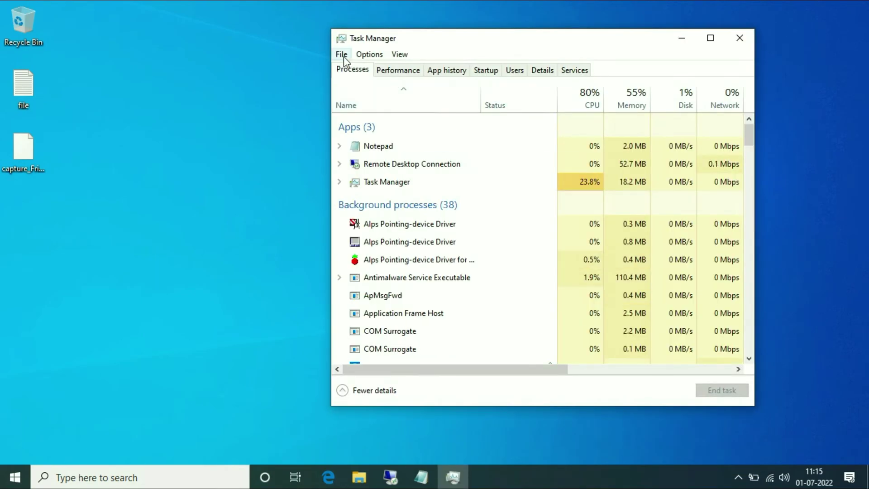
left_click(344, 56)
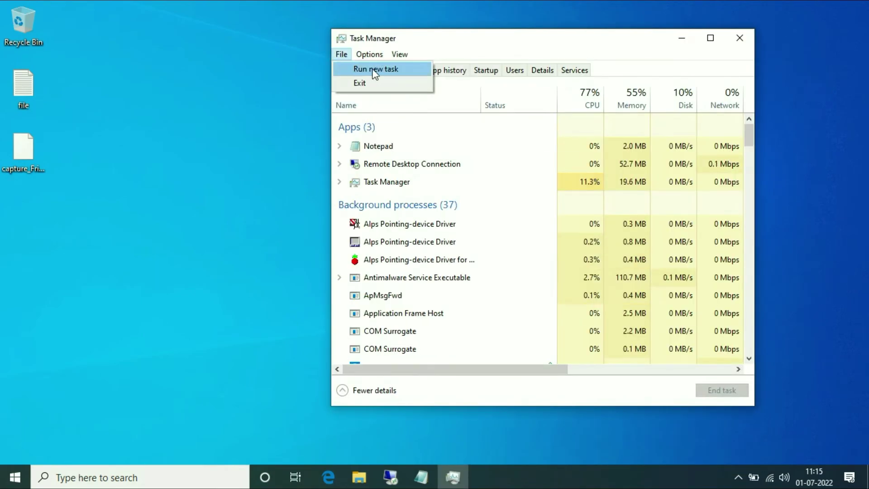
left_click(410, 74)
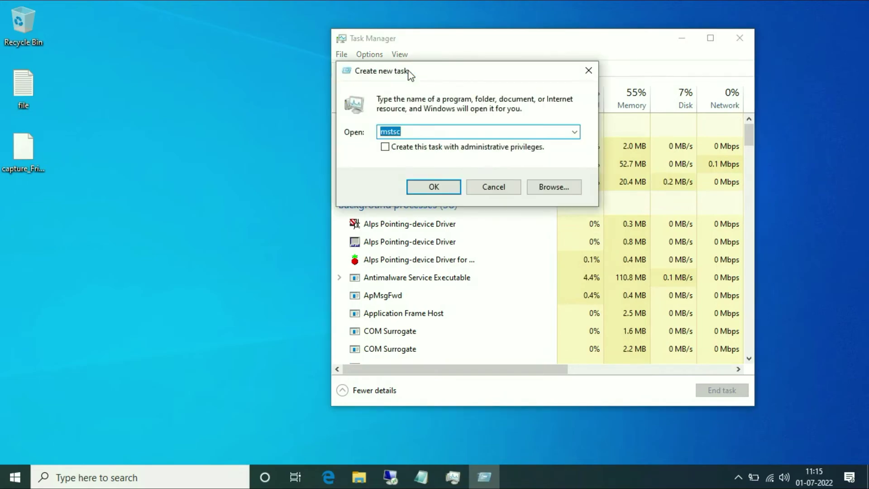
type("ms")
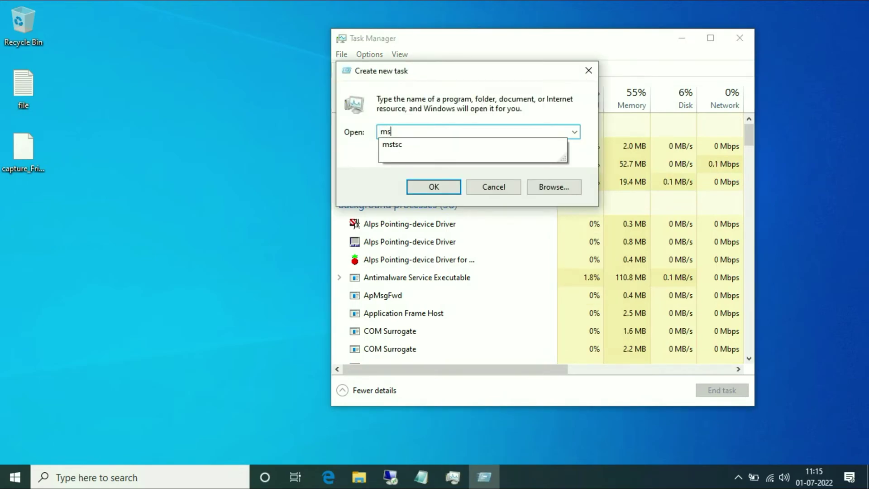
type("conf")
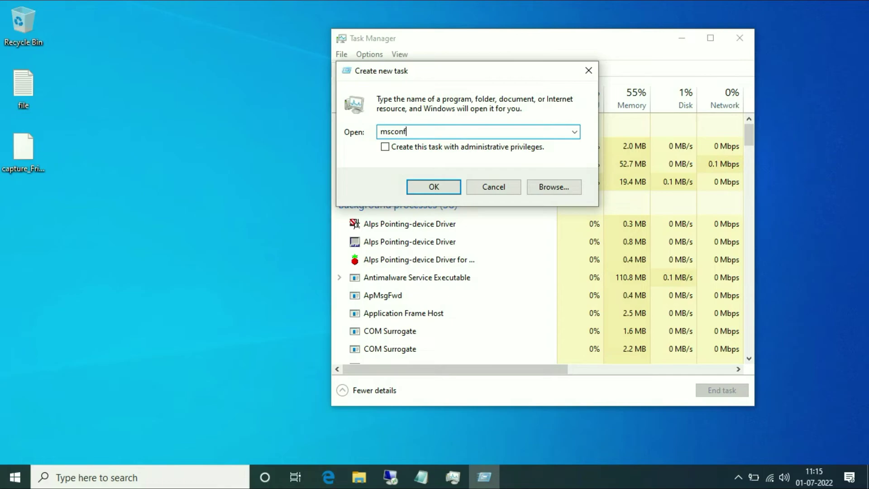
type("ig")
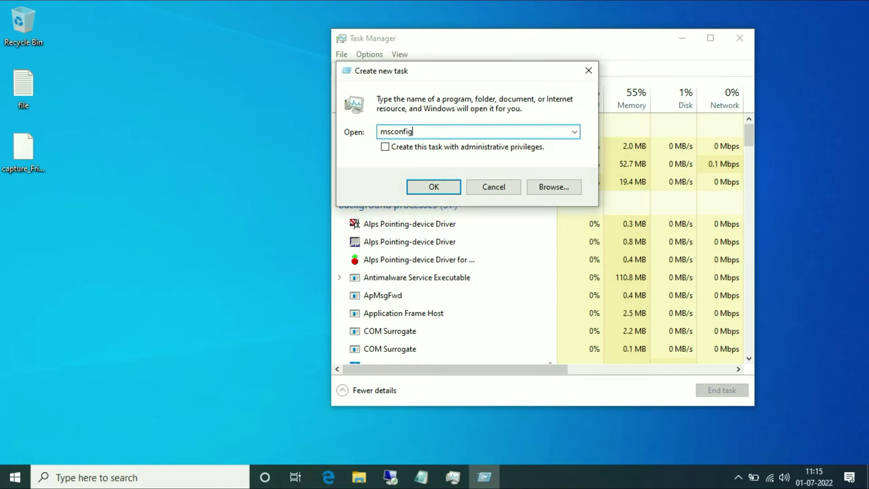
key("Return")
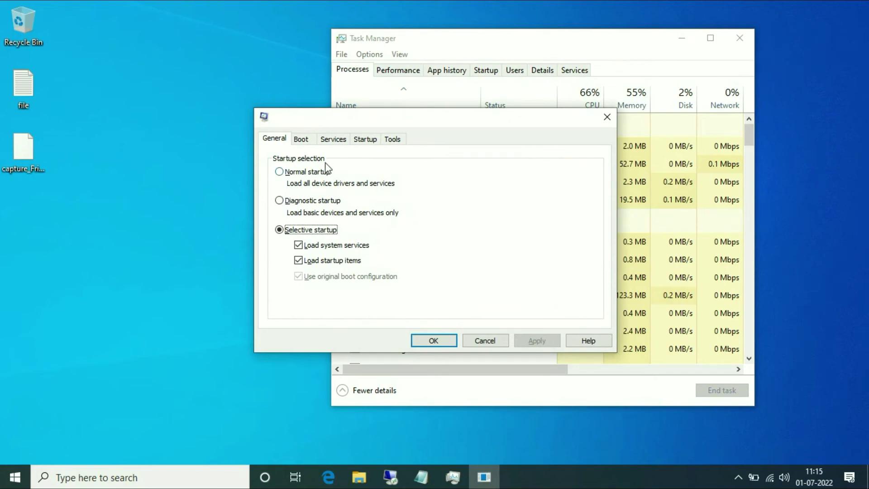
Enable Safe boot (Minimal) on the Boot tab, apply it and restart into Safe Mode
left_click(301, 139)
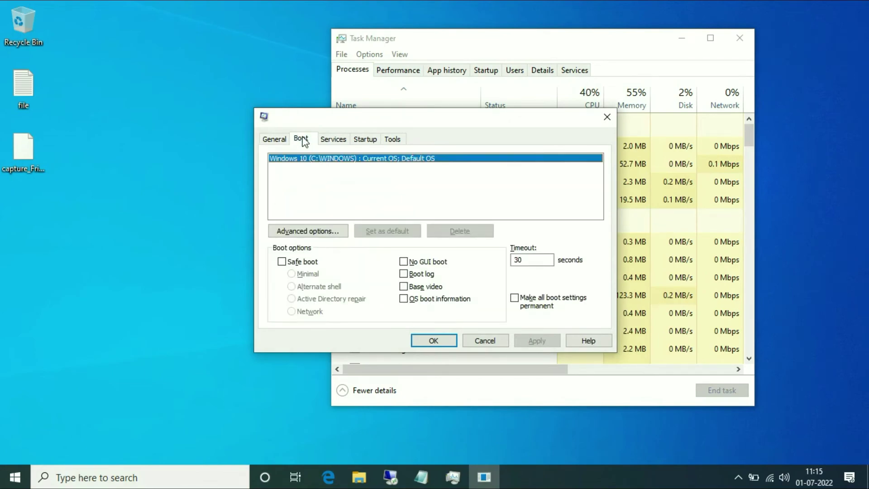
left_click(281, 261)
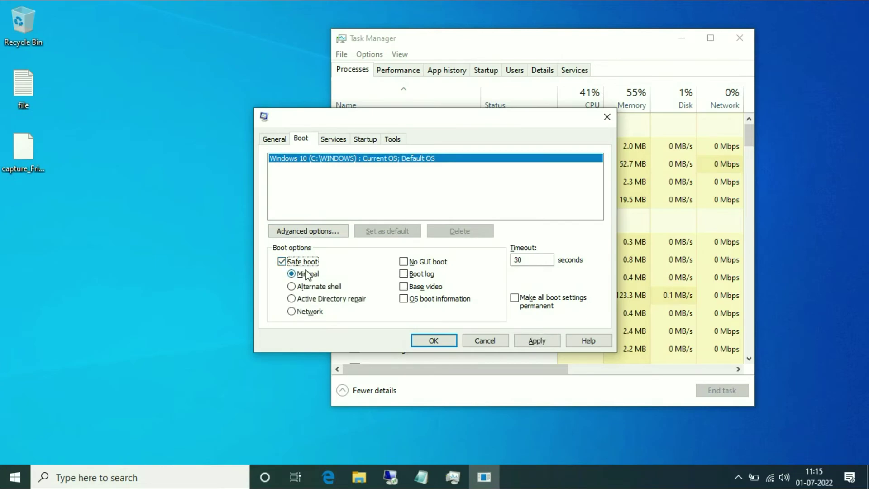
left_click(537, 340)
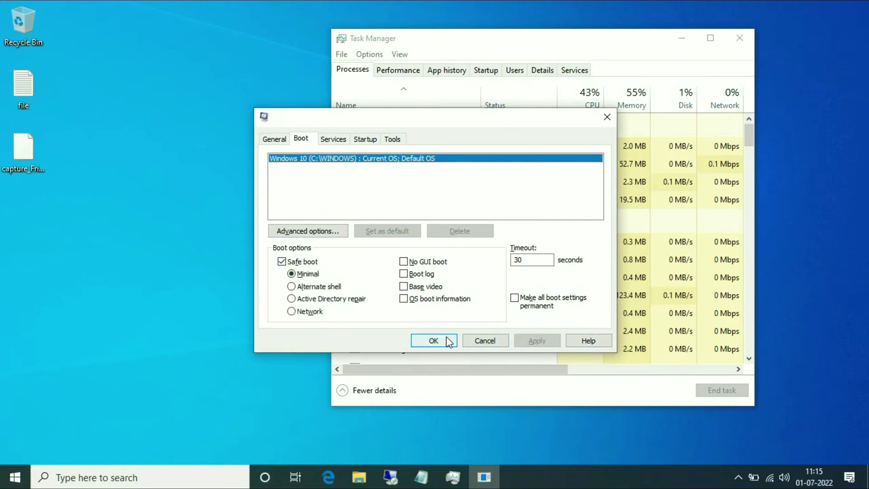
left_click(433, 340)
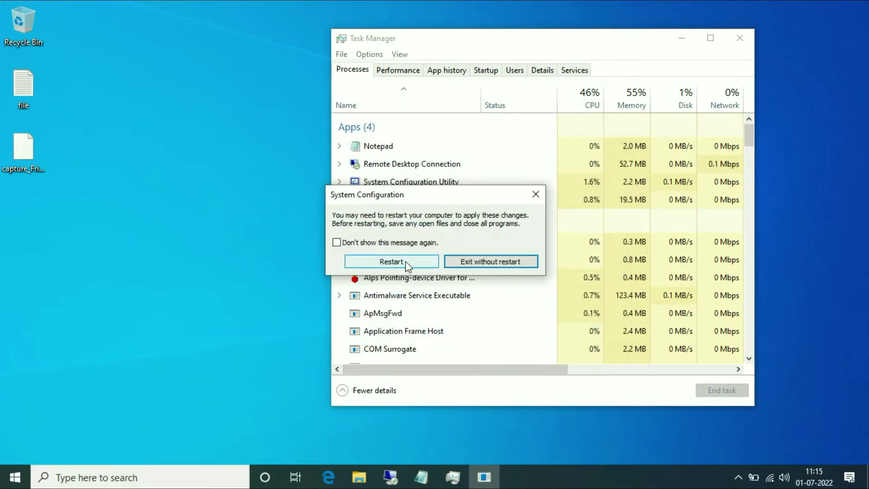
left_click(406, 263)
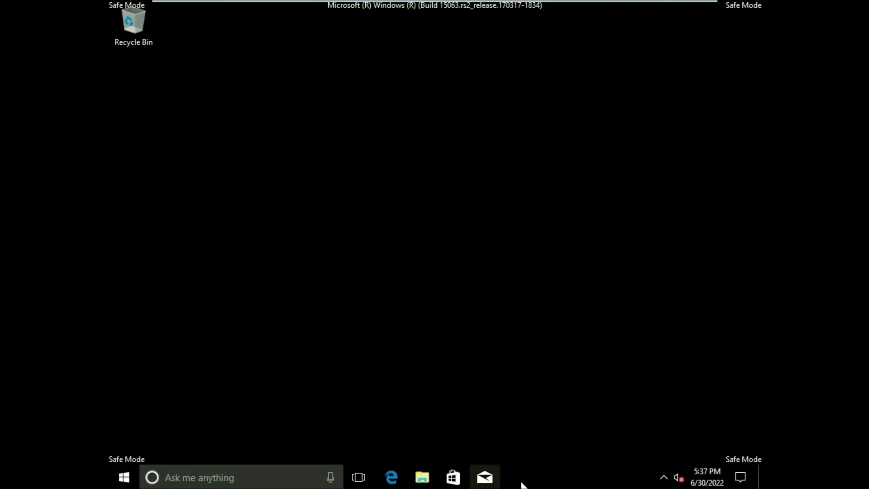
In Safe Mode, run msconfig again from Task Manager as a new task with administrative privileges
right_click(557, 477)
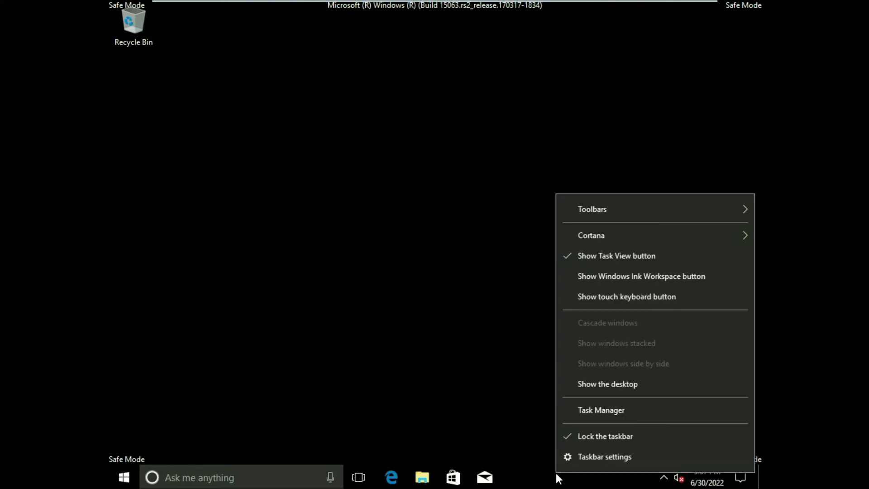
left_click(598, 413)
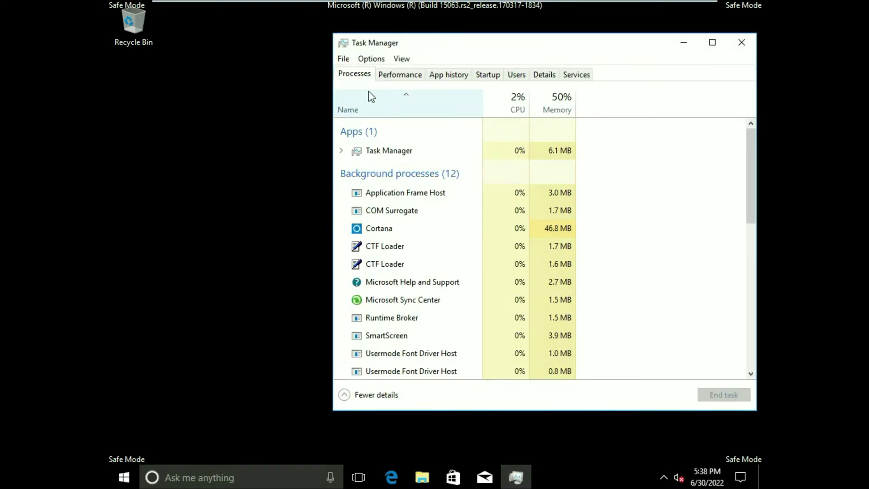
left_click(345, 60)
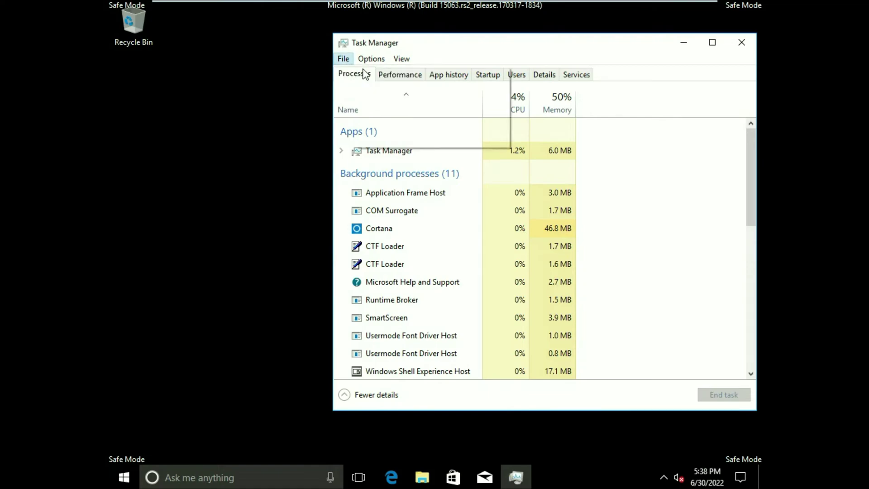
left_click(378, 73)
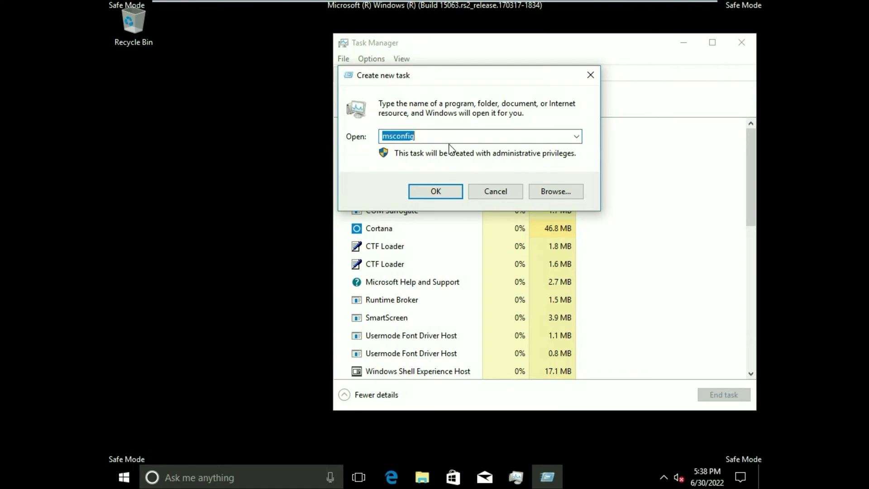
left_click(458, 137)
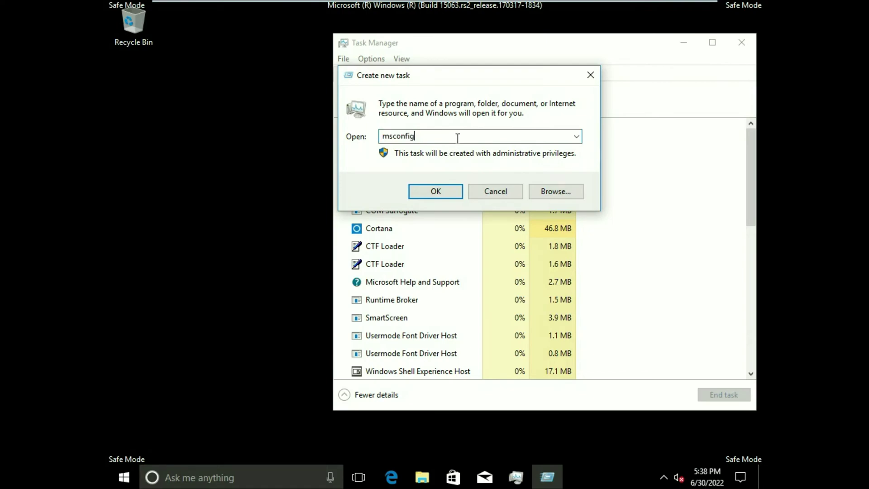
left_click(435, 191)
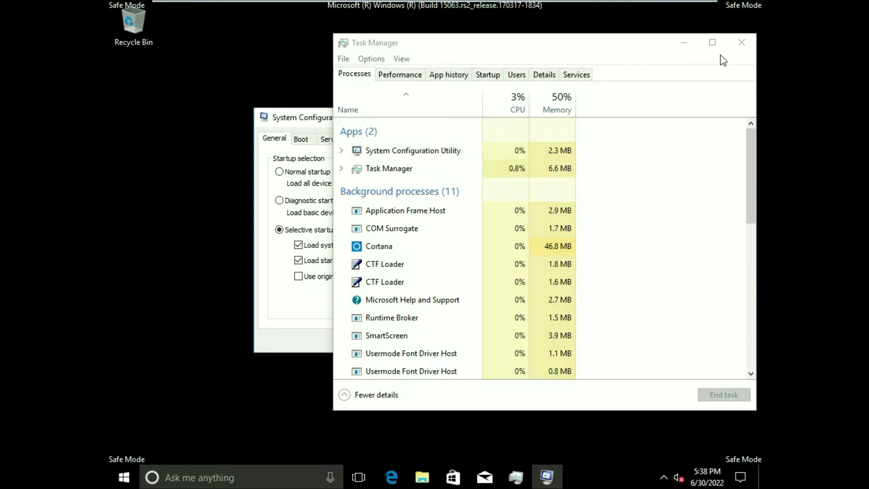
Close Task Manager, then disable Safe boot on the Boot tab and apply the change
left_click(742, 43)
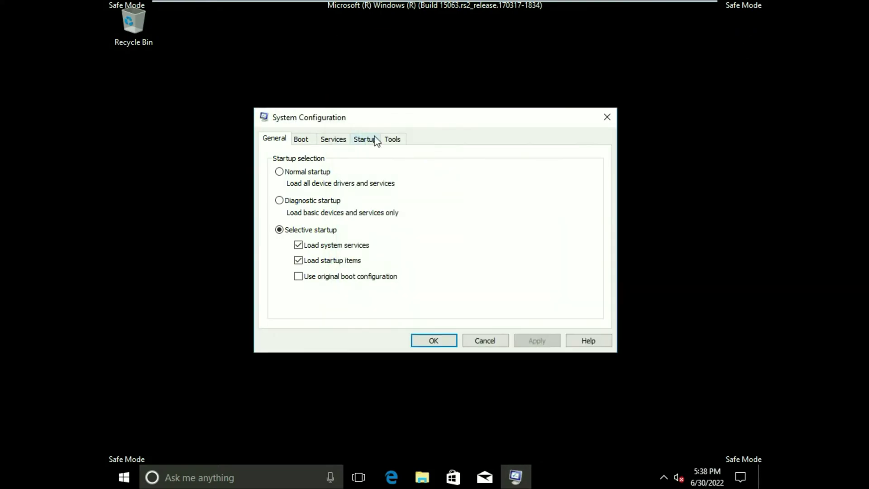
left_click(301, 140)
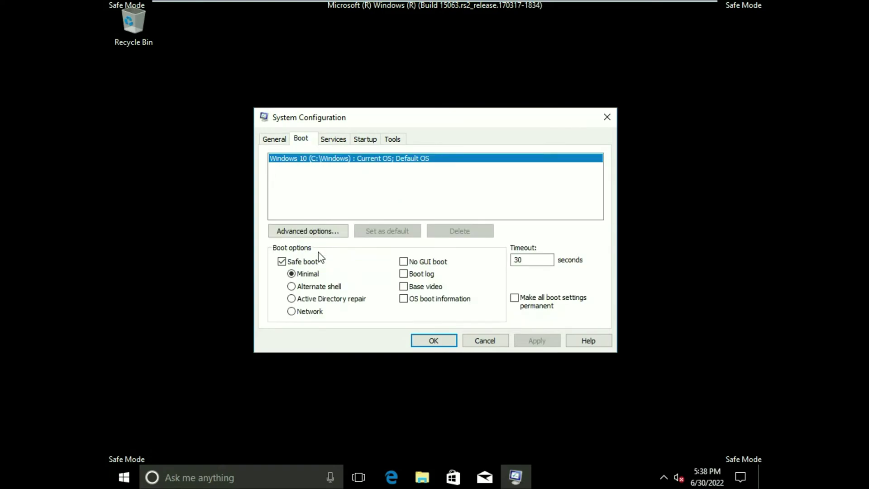
left_click(282, 262)
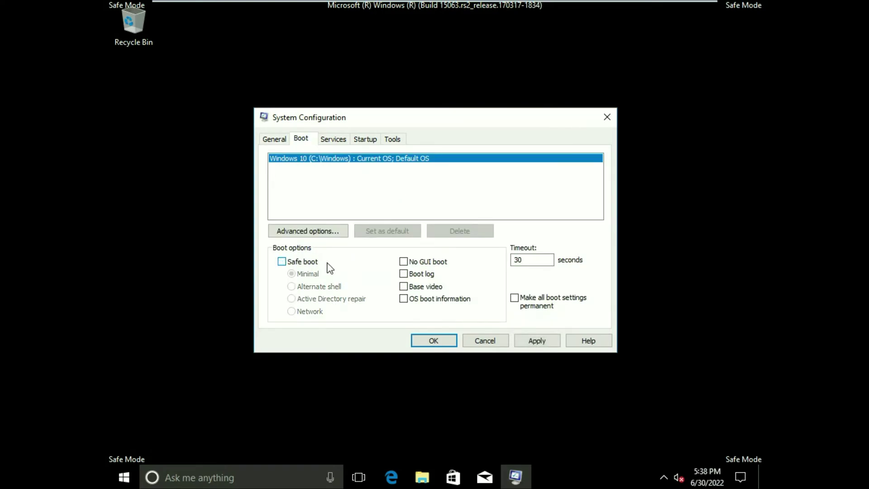
left_click(537, 340)
left_click(434, 339)
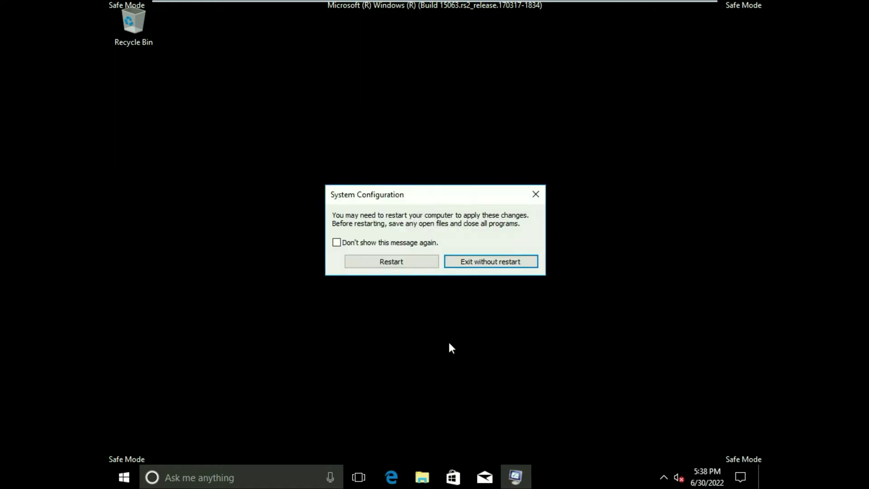
Restart out of Safe Mode, then launch PowerShell as administrator via Task Manager's Run new task
left_click(427, 266)
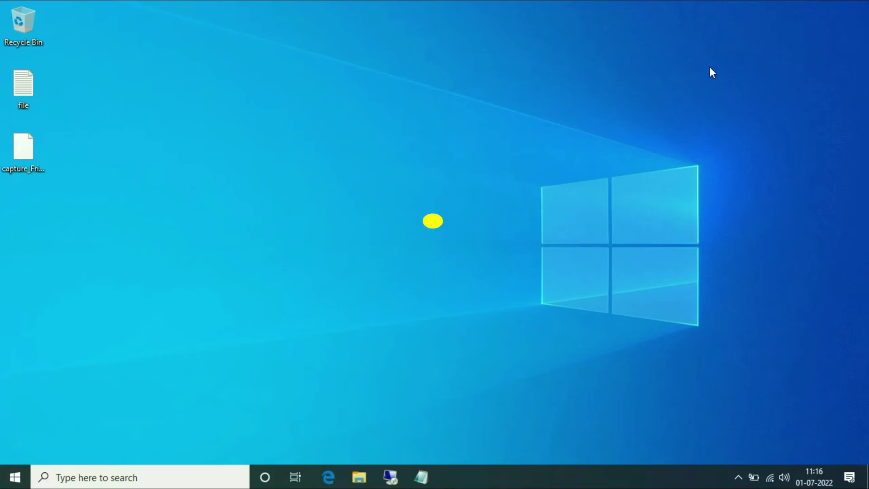
right_click(557, 471)
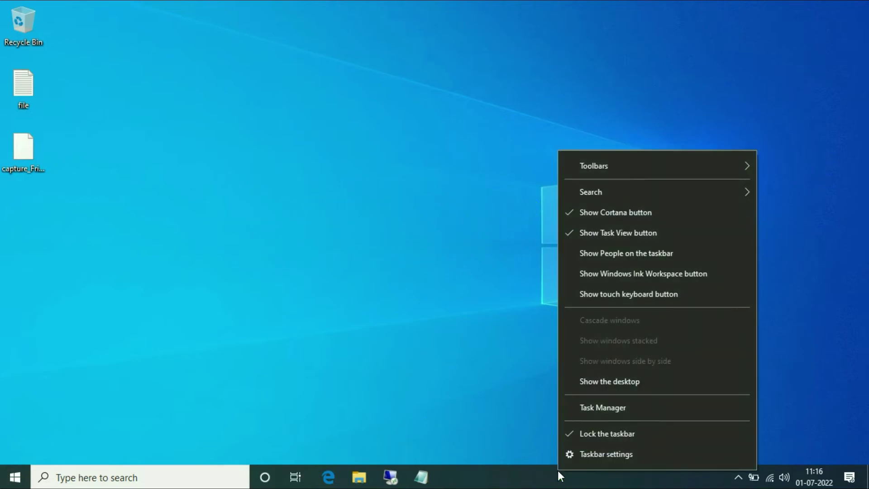
left_click(621, 412)
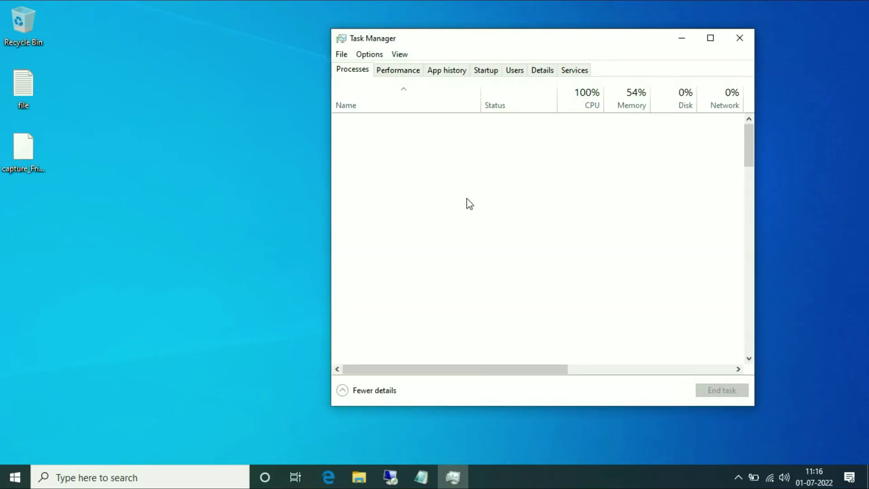
left_click(342, 54)
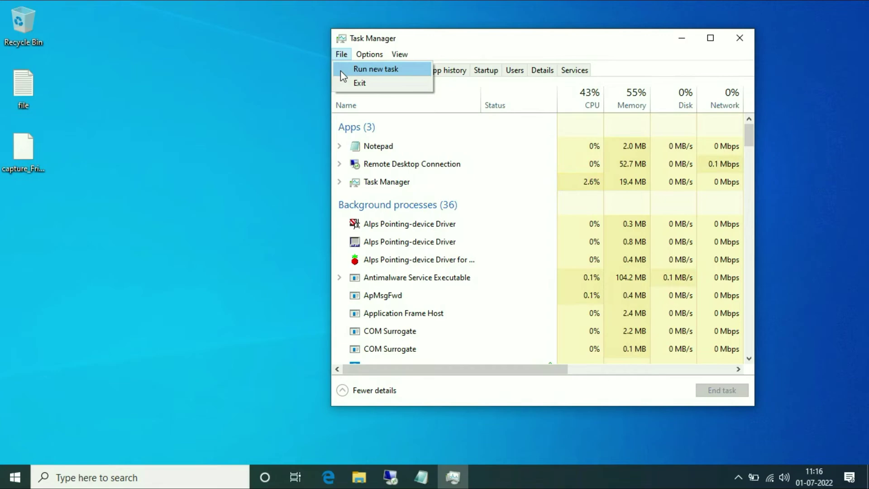
left_click(375, 69)
type("p")
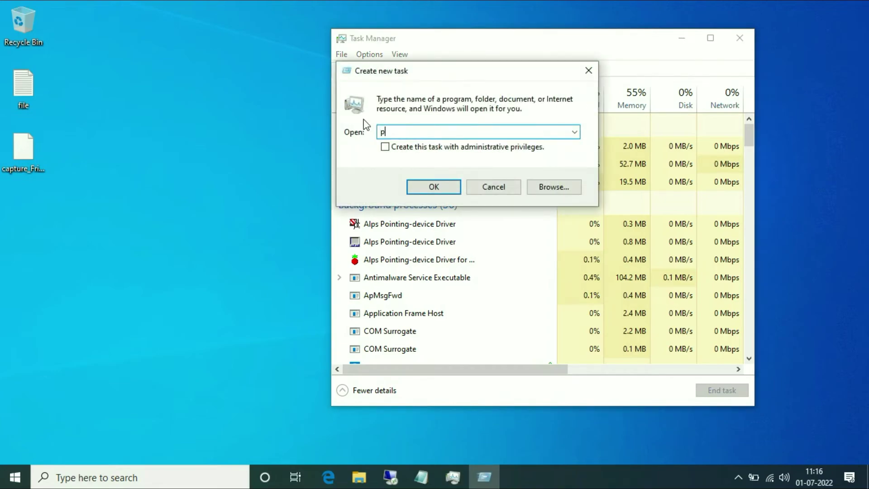
type("ower")
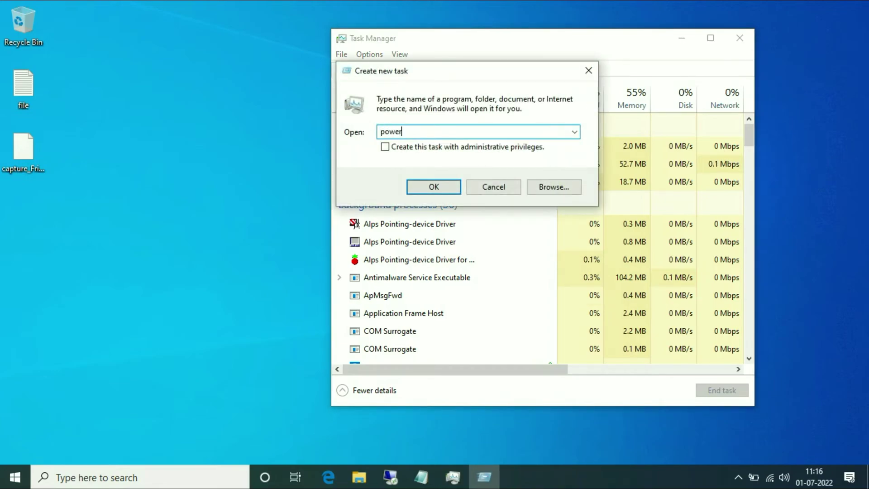
type("shell")
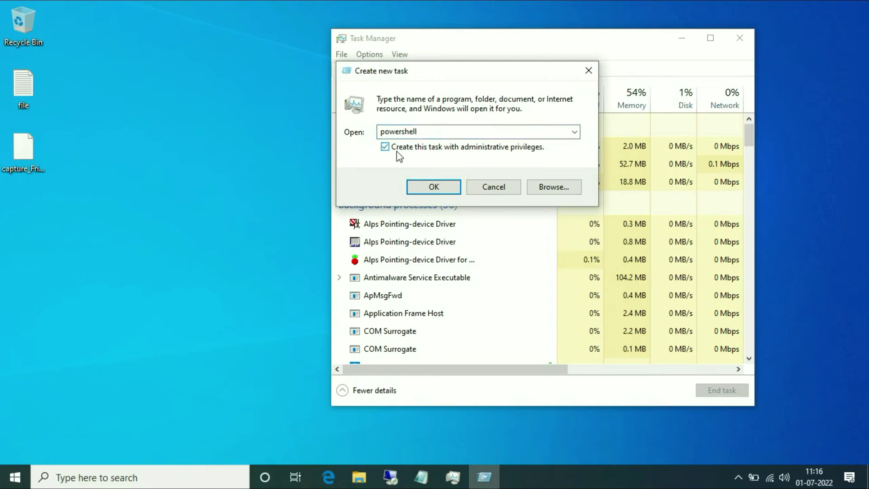
left_click(442, 185)
type("sfc")
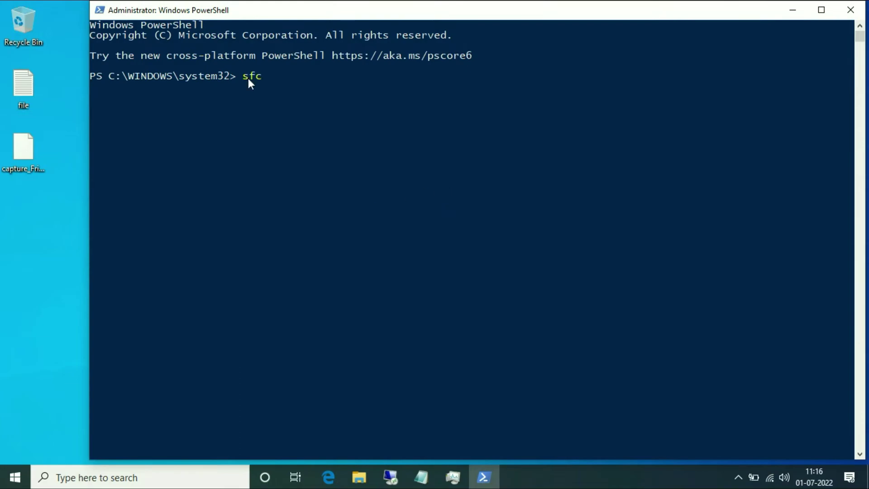
type("/s")
type("cann")
type("ow")
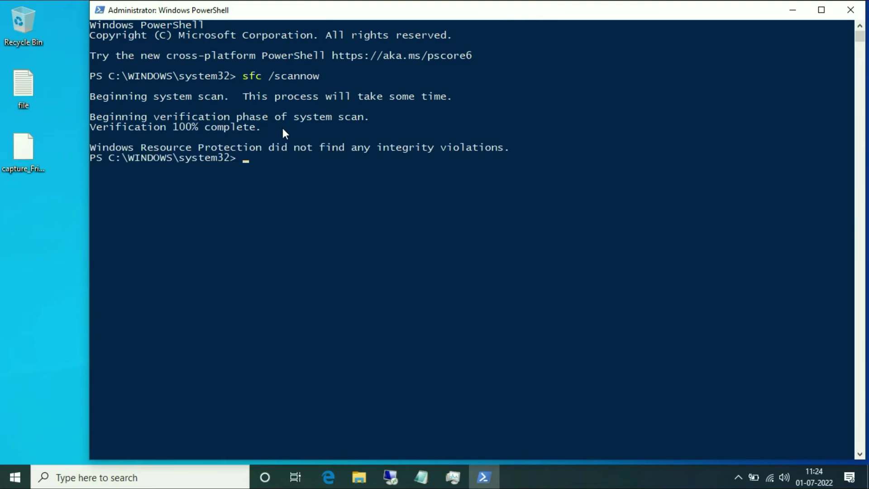
Review the sfc result showing no integrity violations and paste the DISM /Online /Cleanup-Image /RestoreHealth command
key("Return")
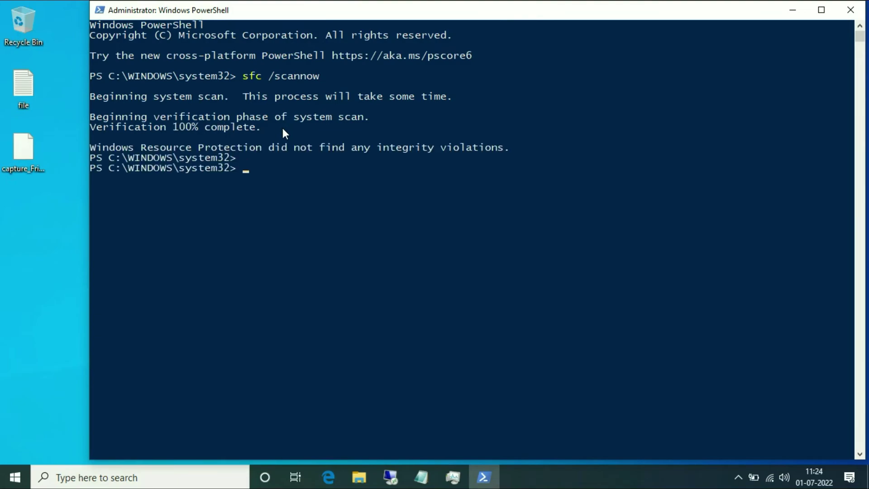
left_click_drag(269, 144, 506, 145)
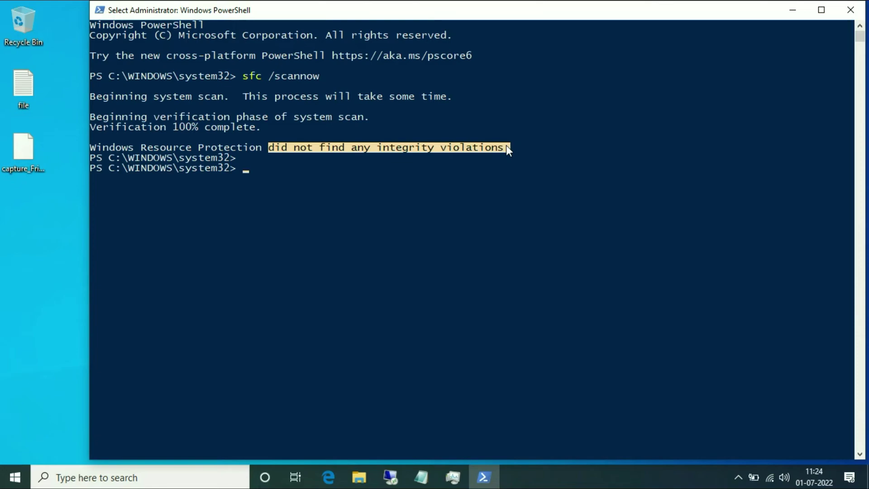
left_click(505, 144)
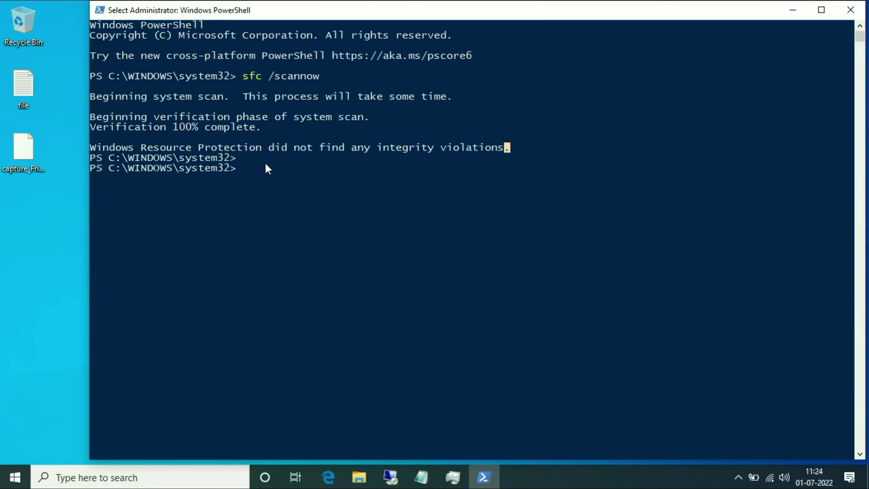
right_click(243, 170)
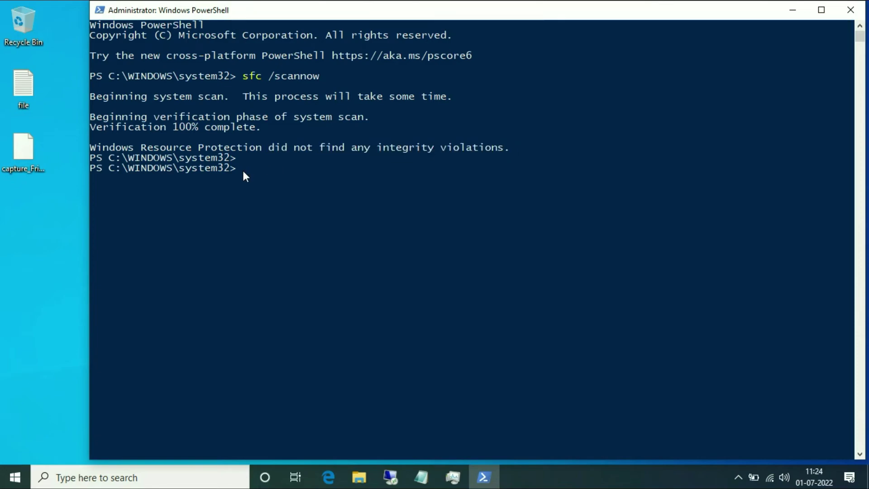
right_click(249, 174)
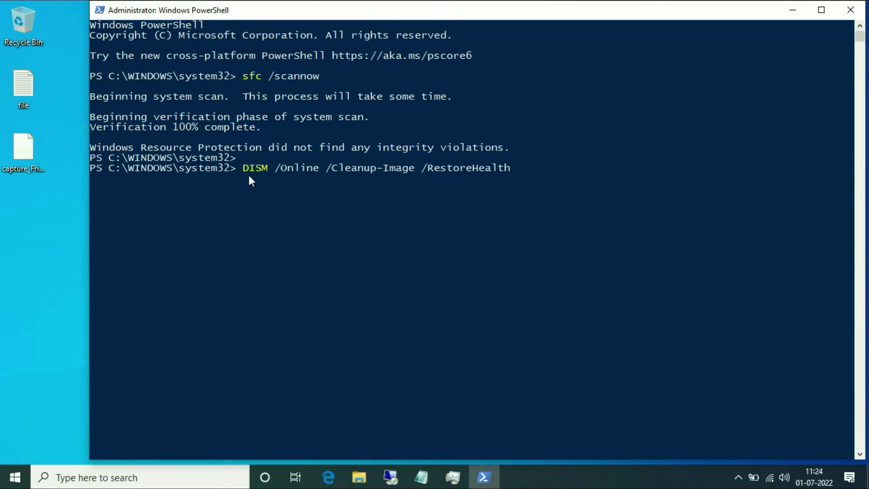
Run DISM RestoreHealth to successful completion and recall sfc /scannow at the prompt
key("Return")
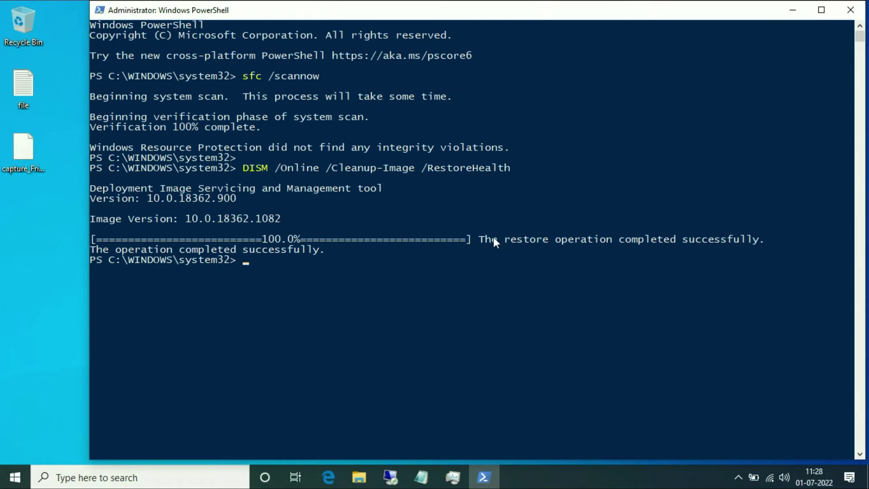
left_click_drag(482, 236, 769, 241)
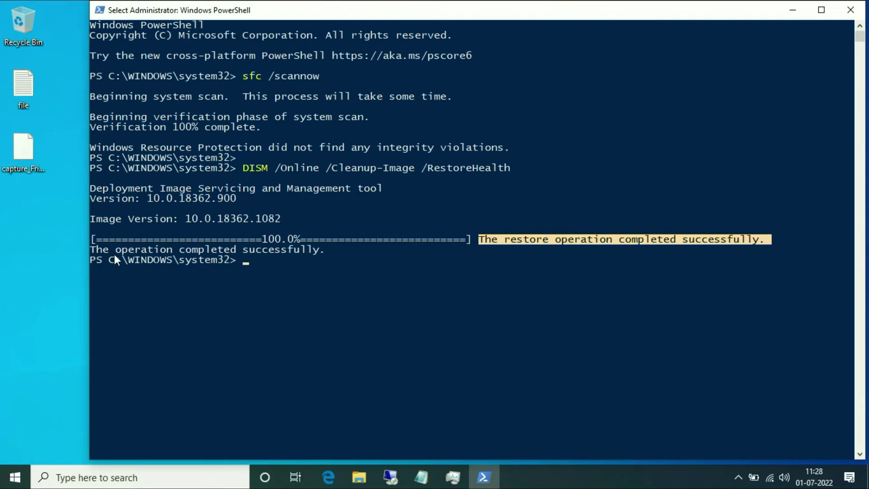
left_click(233, 248)
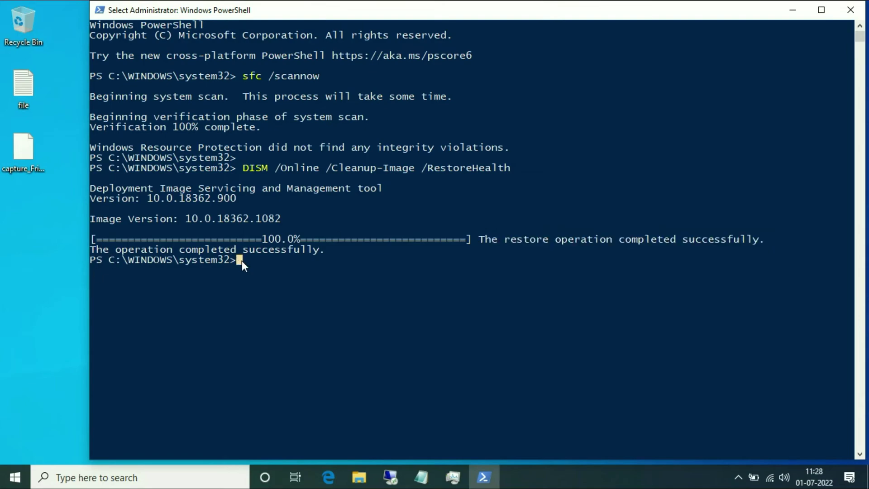
key("Up")
key("Up")
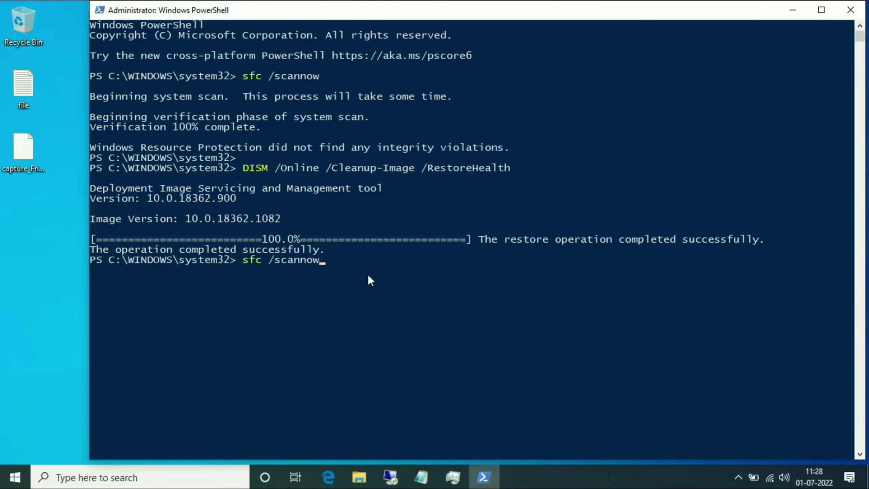
Run sfc /scannow again and review the 100% verification showing no integrity violations
key("Return")
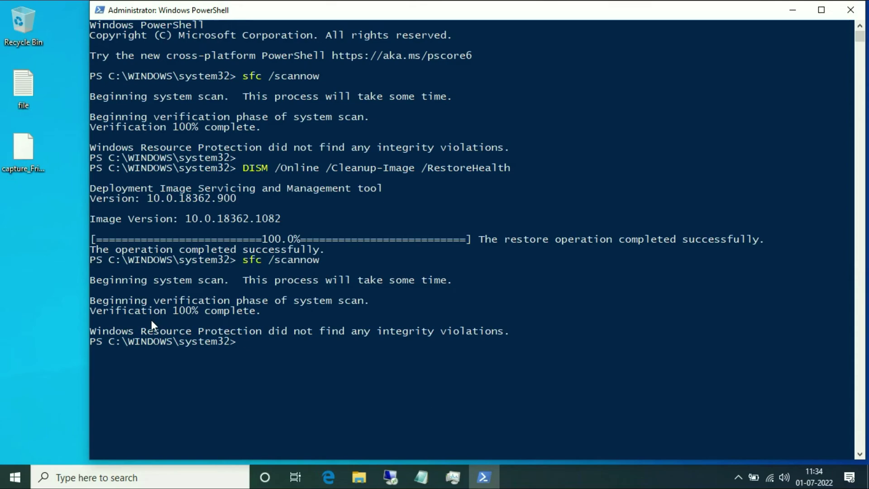
left_click(137, 314)
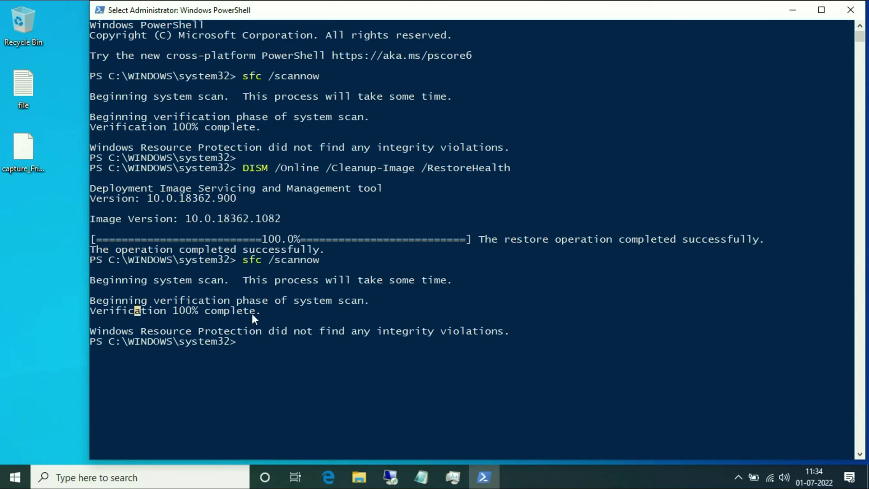